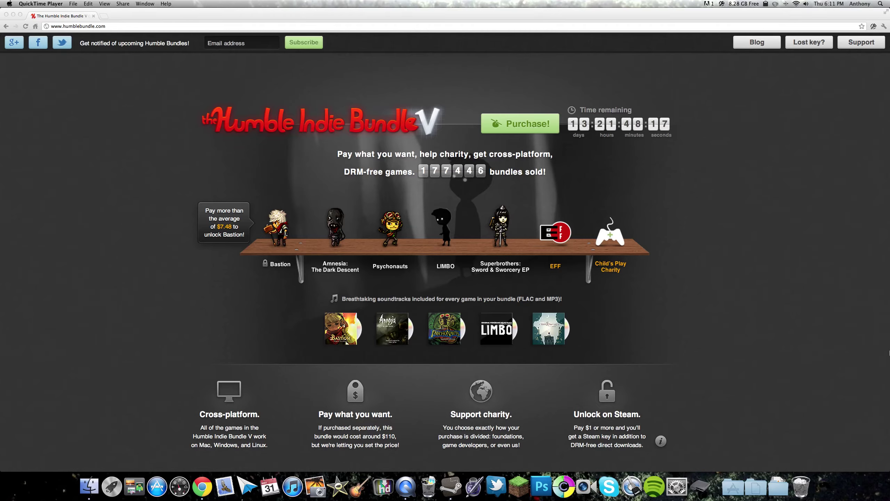
scroll(834, 297, down, 3)
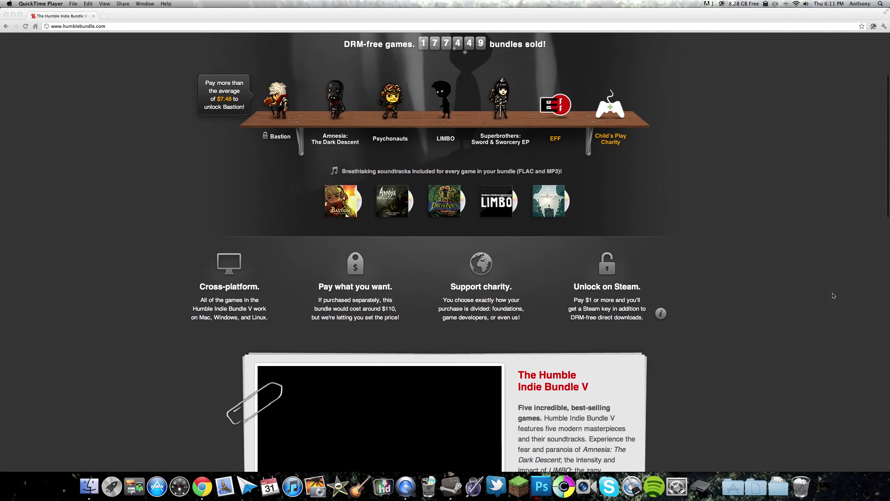
scroll(703, 295, down, 2)
scroll(703, 295, down, 2)
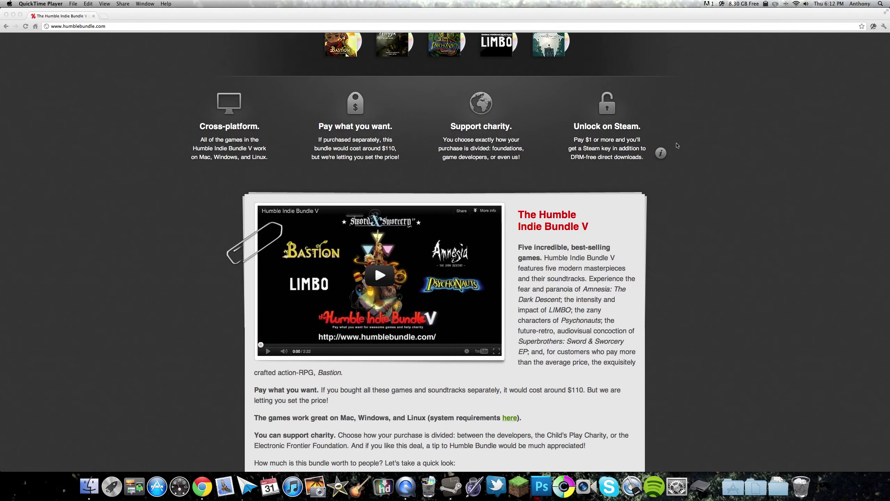
scroll(678, 145, down, 1)
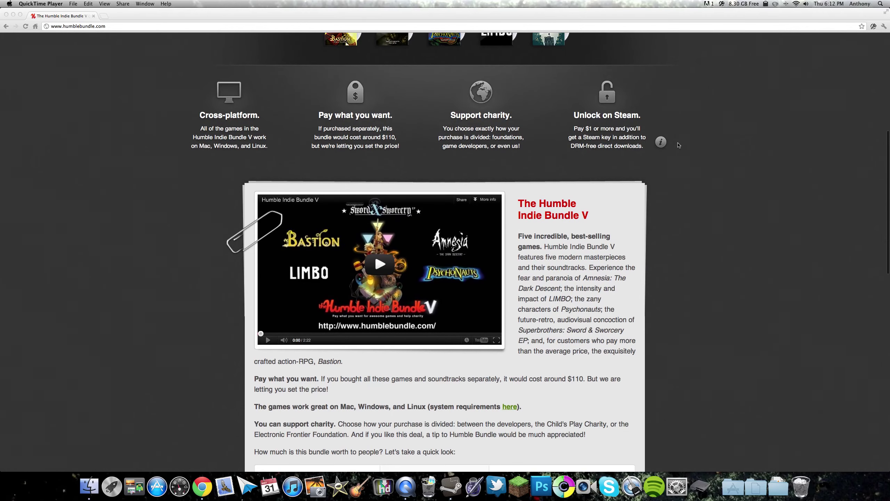
scroll(679, 144, down, 5)
scroll(678, 146, down, 1)
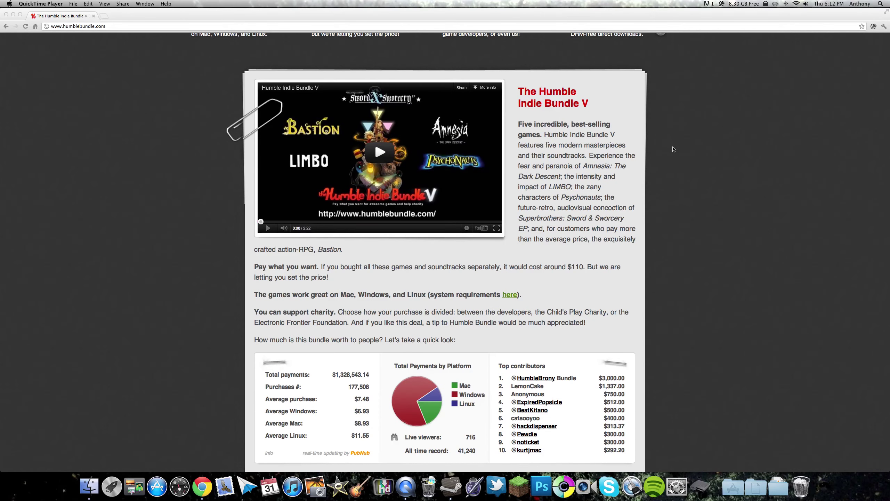
scroll(673, 197, down, 3)
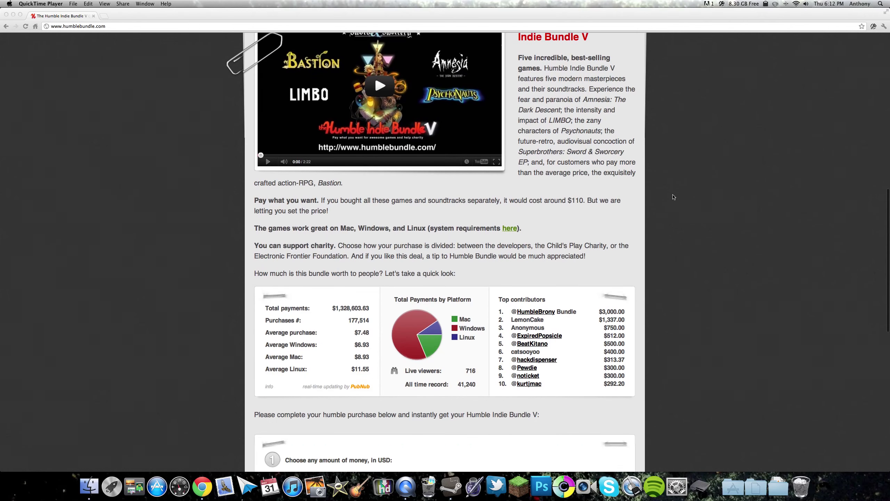
scroll(673, 197, down, 1)
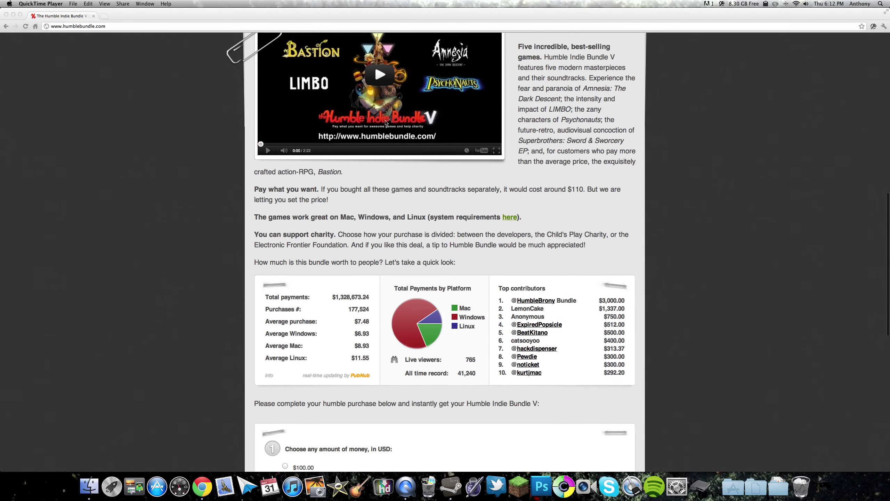
scroll(386, 123, up, 5)
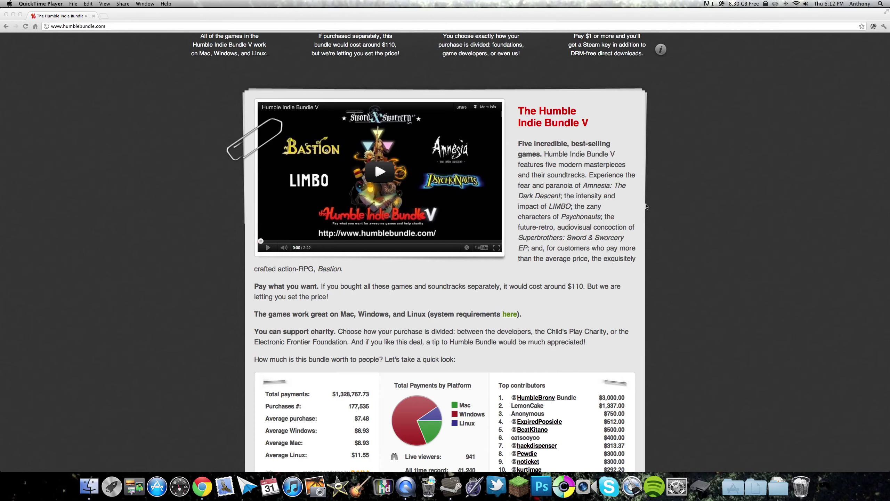
scroll(704, 185, down, 3)
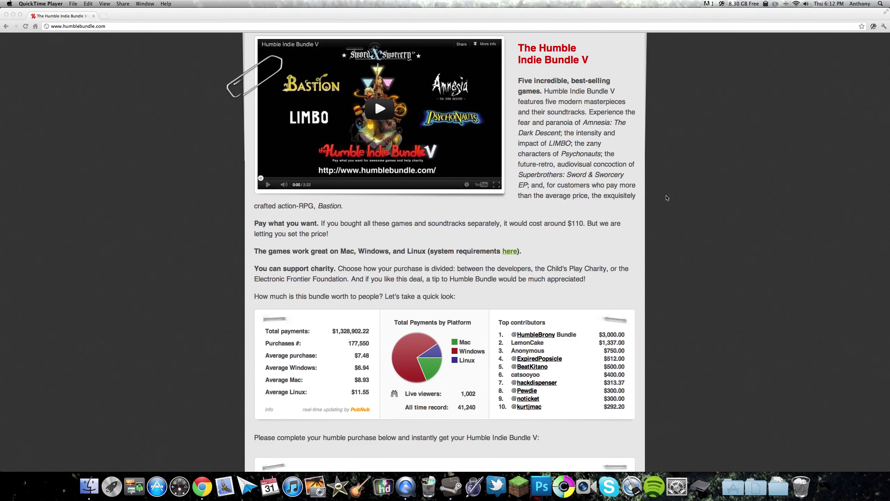
scroll(314, 262, down, 1)
scroll(314, 262, down, 3)
scroll(314, 262, down, 3)
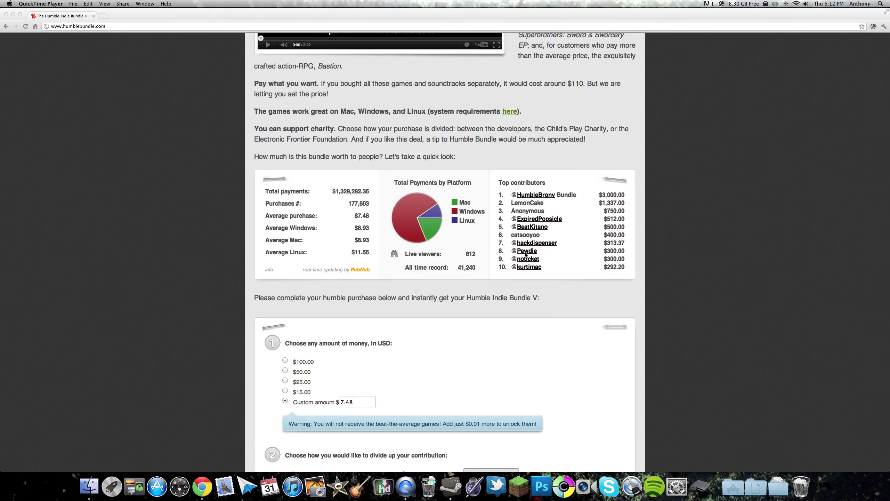
scroll(361, 343, down, 3)
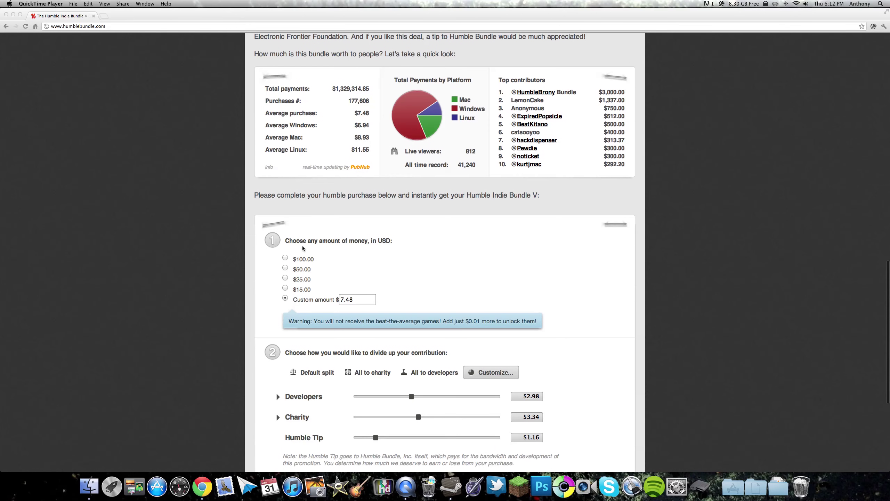
Re-enter the $7.48 custom amount, then lower Charity to $2.51 (developers $3.58, tip $1.39)
click(287, 279)
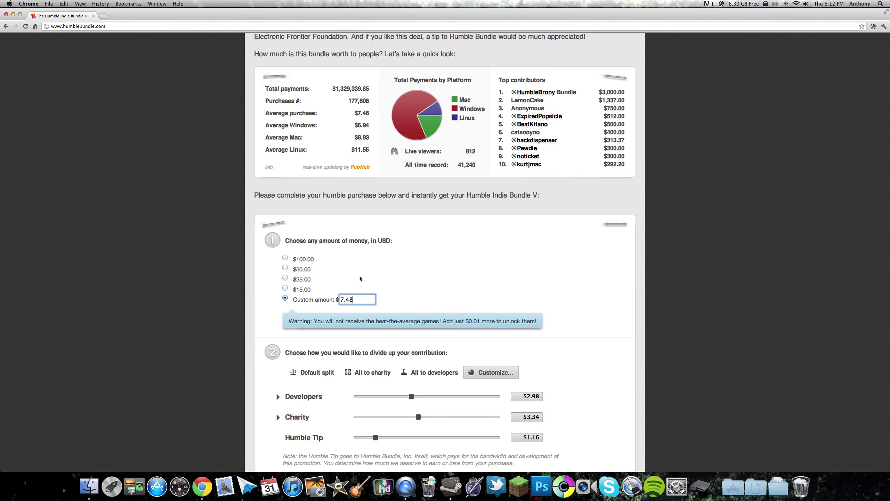
click(285, 279)
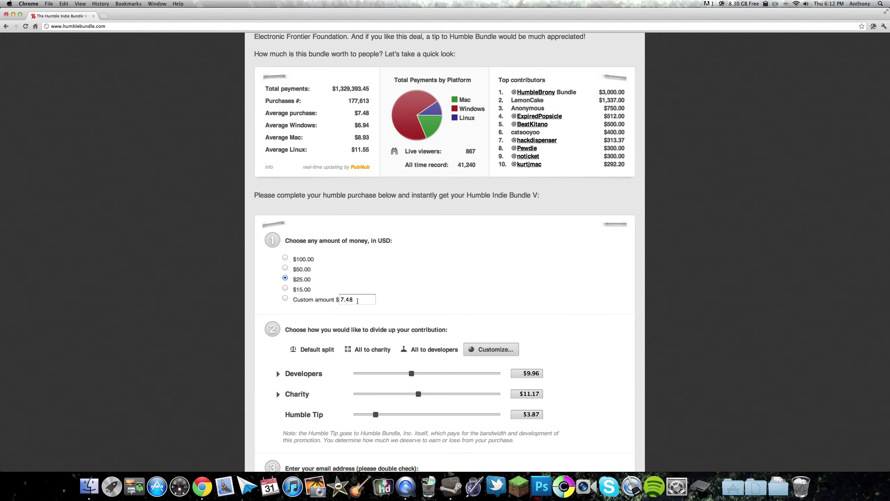
click(285, 298)
scroll(284, 299, down, 3)
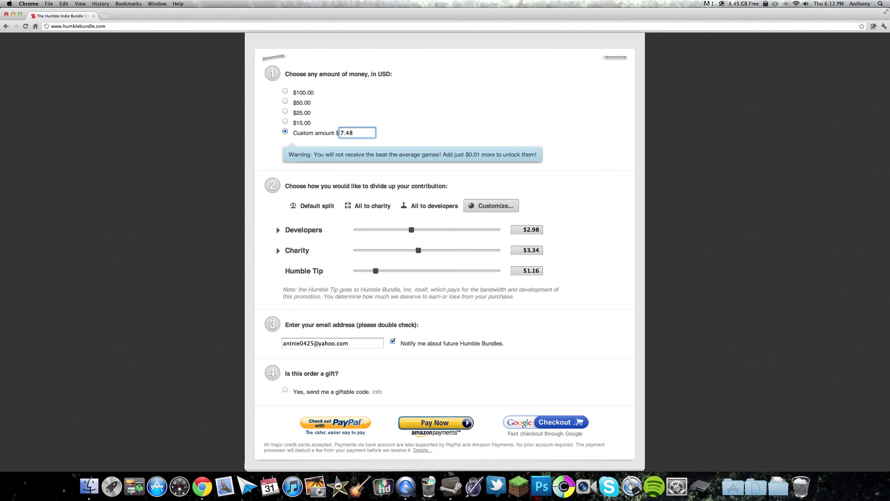
key(Return)
key(BackSpace)
text(u)
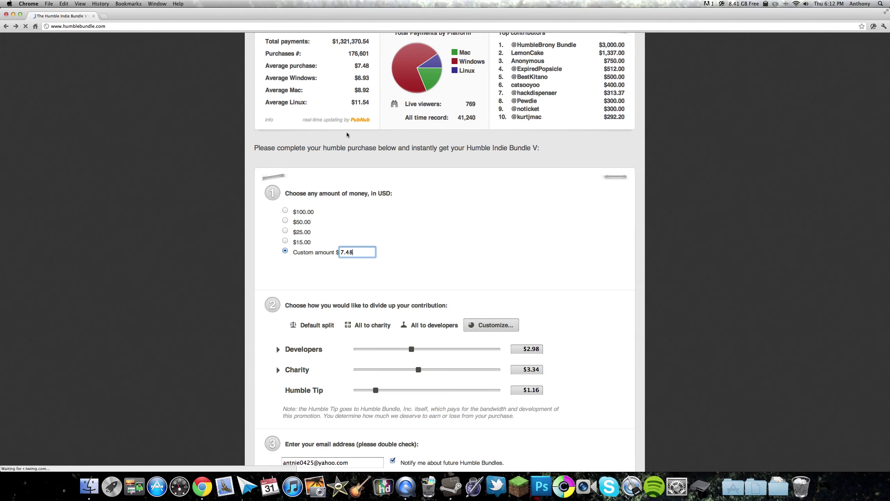
double_click(349, 253)
click(415, 235)
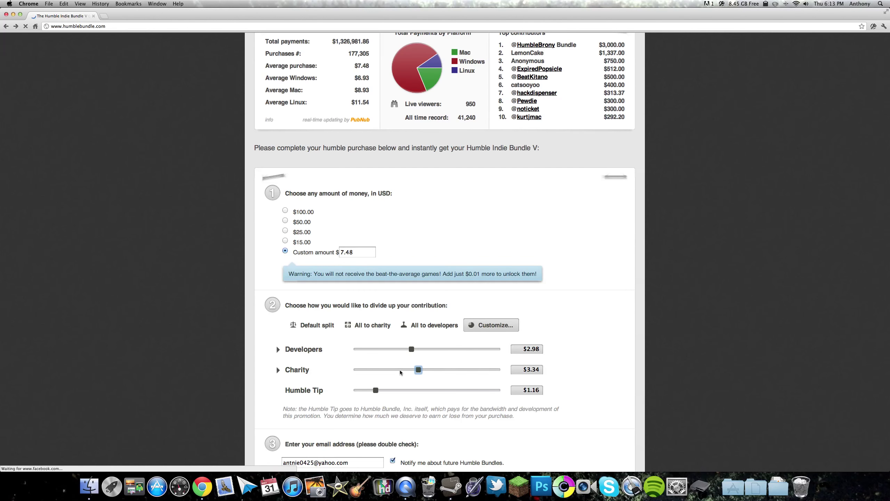
drag(418, 369, 402, 373)
scroll(400, 375, down, 5)
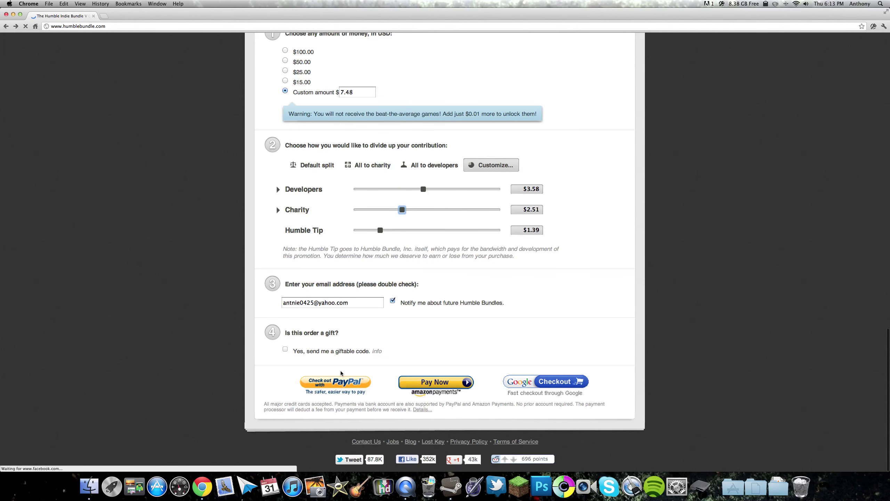
scroll(337, 382, down, 1)
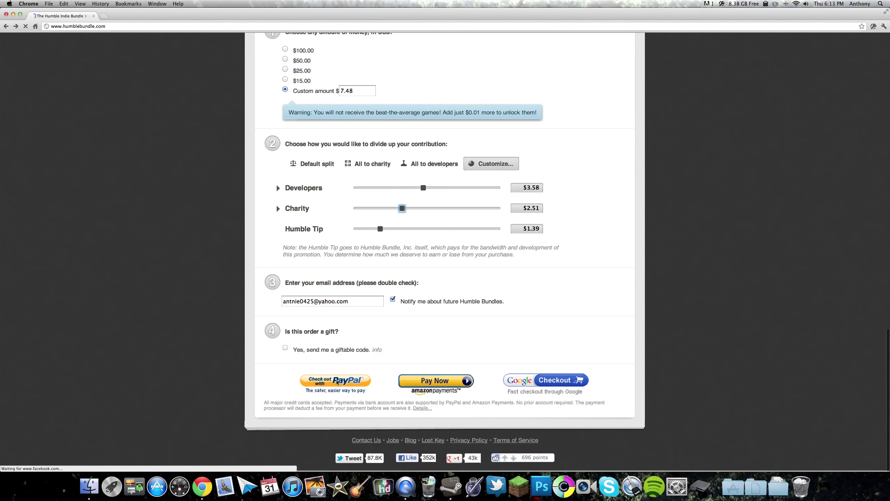
scroll(378, 376, up, 2)
scroll(418, 334, up, 3)
scroll(575, 237, up, 5)
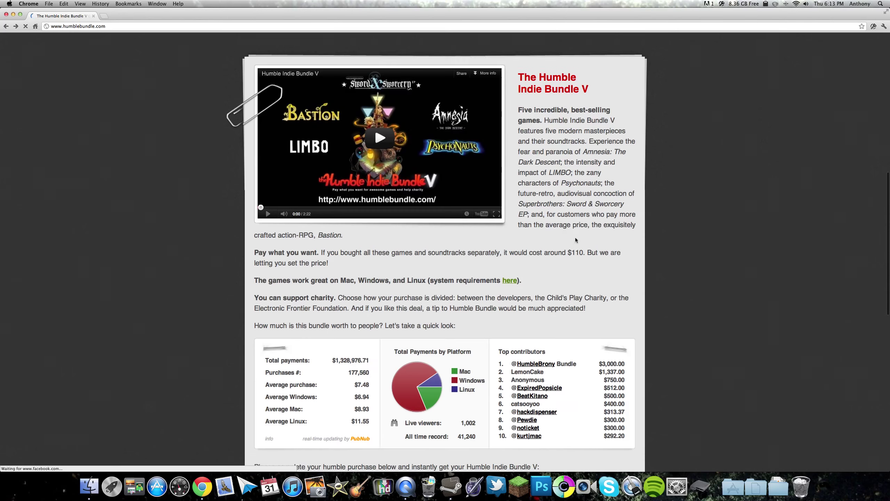
scroll(497, 261, up, 1)
scroll(496, 262, up, 10)
scroll(417, 209, up, 1)
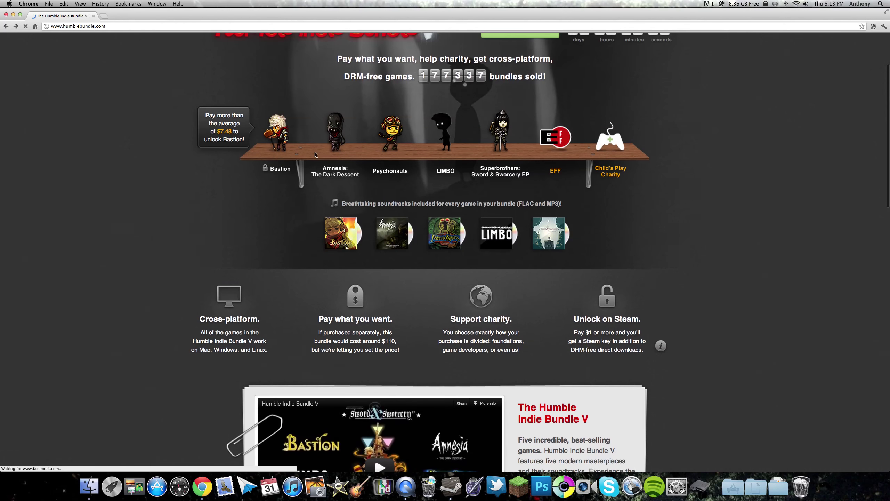
scroll(314, 154, up, 2)
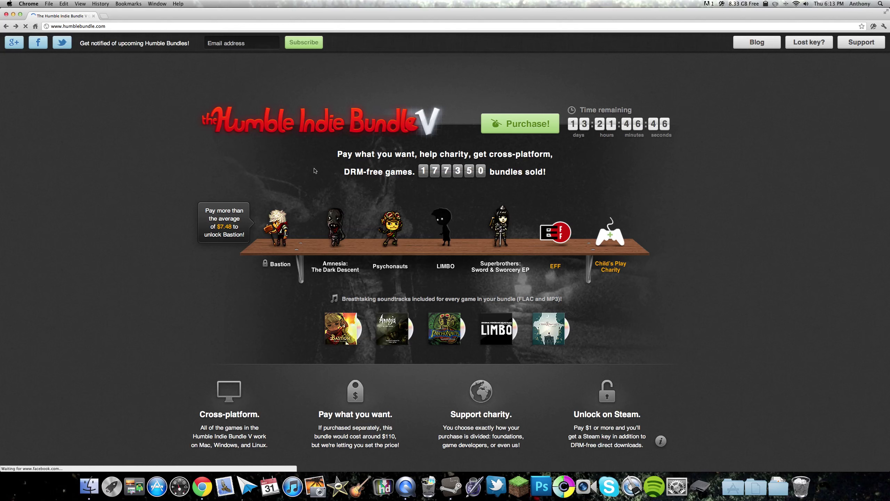